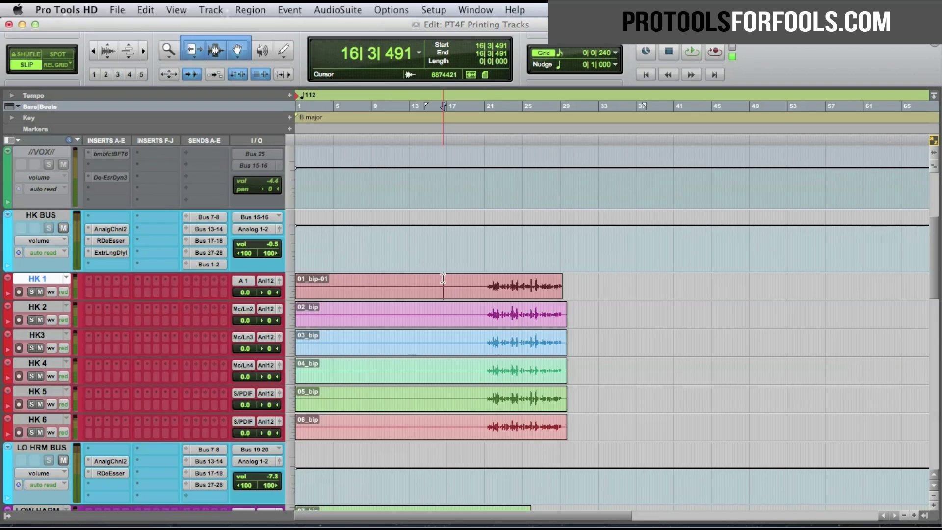
- Set the edit point on HK 1 at bar 19, review the vocal tracks, and zoom the timeline in
{"action": "left_click", "coordinate": [472, 280]}
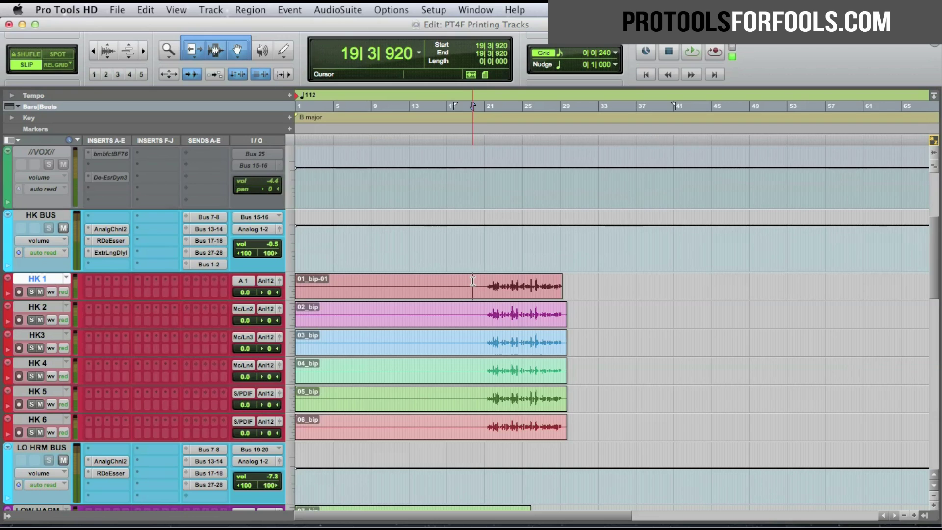
{"action": "scroll", "coordinate": [472, 279], "scroll_direction": "down", "scroll_amount": 3}
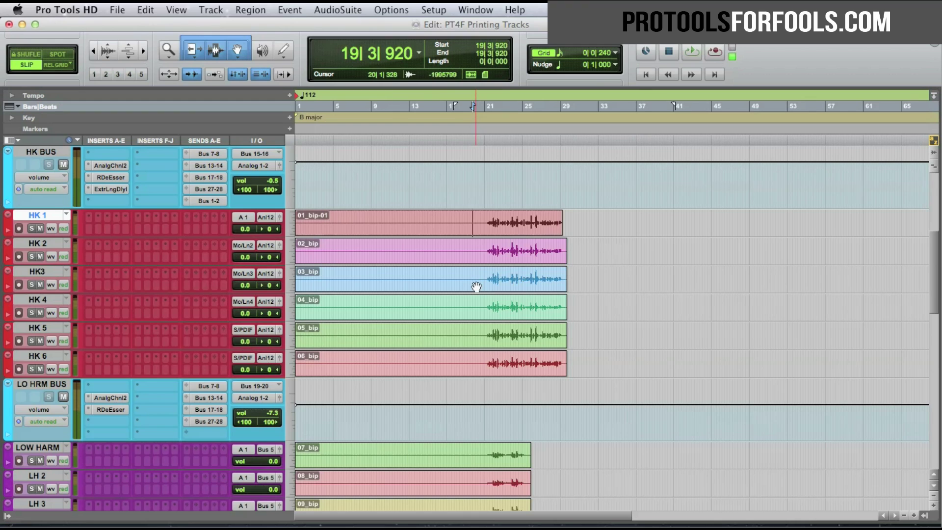
{"action": "scroll", "coordinate": [472, 278], "scroll_direction": "down", "scroll_amount": 5}
{"action": "scroll", "coordinate": [476, 287], "scroll_direction": "down", "scroll_amount": 12}
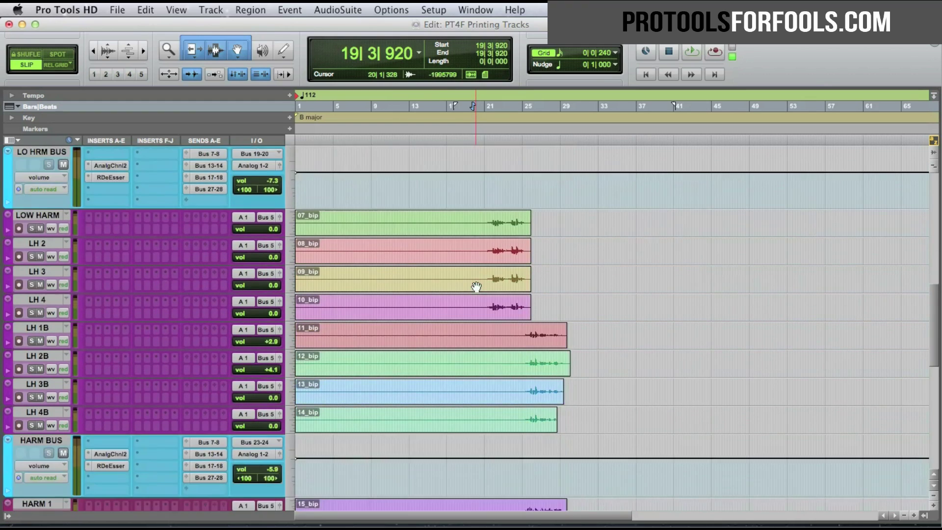
{"action": "scroll", "coordinate": [476, 287], "scroll_direction": "down", "scroll_amount": 4}
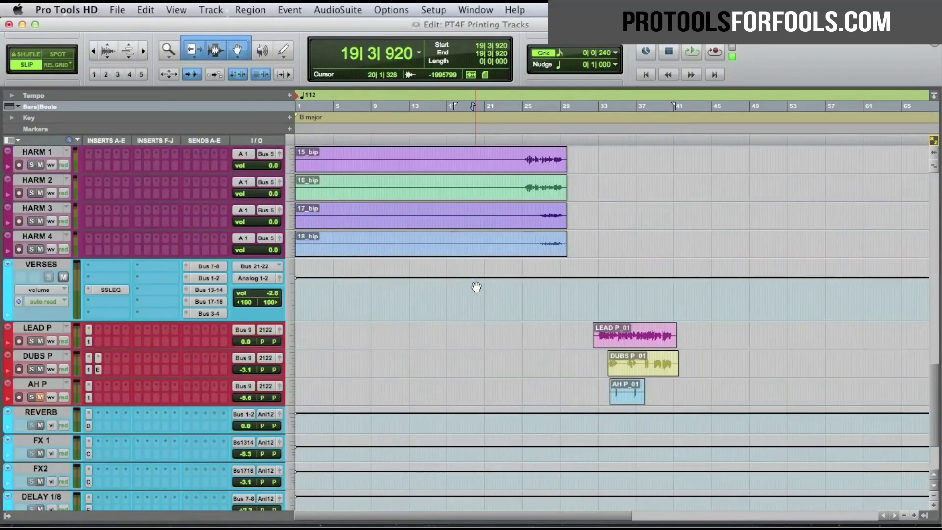
{"action": "scroll", "coordinate": [475, 287], "scroll_direction": "up", "scroll_amount": 9}
{"action": "scroll", "coordinate": [476, 287], "scroll_direction": "up", "scroll_amount": 8}
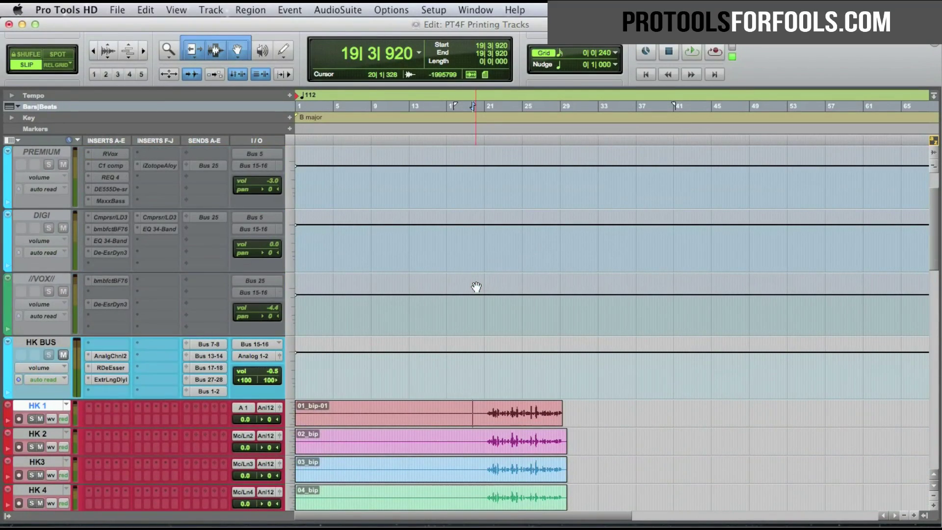
{"action": "scroll", "coordinate": [476, 286], "scroll_direction": "down", "scroll_amount": 3}
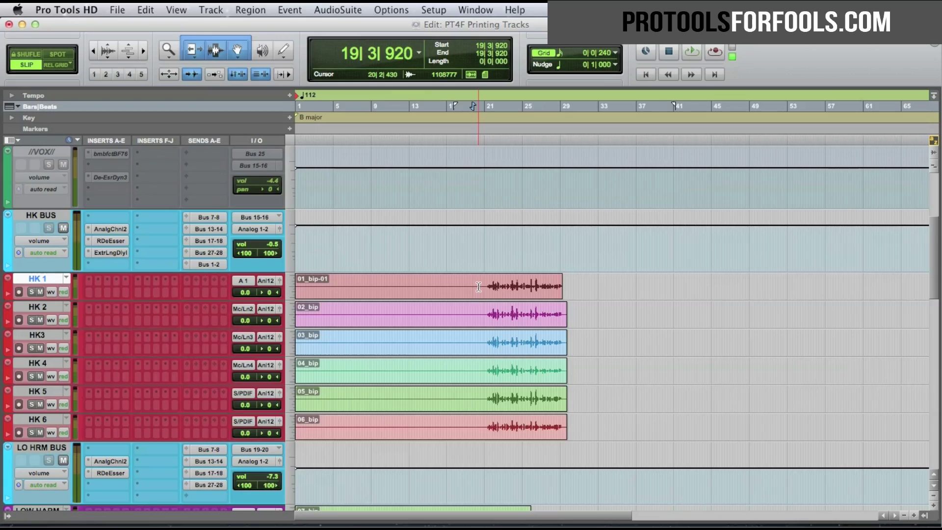
{"action": "scroll", "coordinate": [476, 294], "scroll_direction": "down", "scroll_amount": 10}
{"action": "scroll", "coordinate": [451, 292], "scroll_direction": "up", "scroll_amount": 6}
{"action": "scroll", "coordinate": [451, 292], "scroll_direction": "up", "scroll_amount": 5}
{"action": "key", "text": "super+bracketright"}
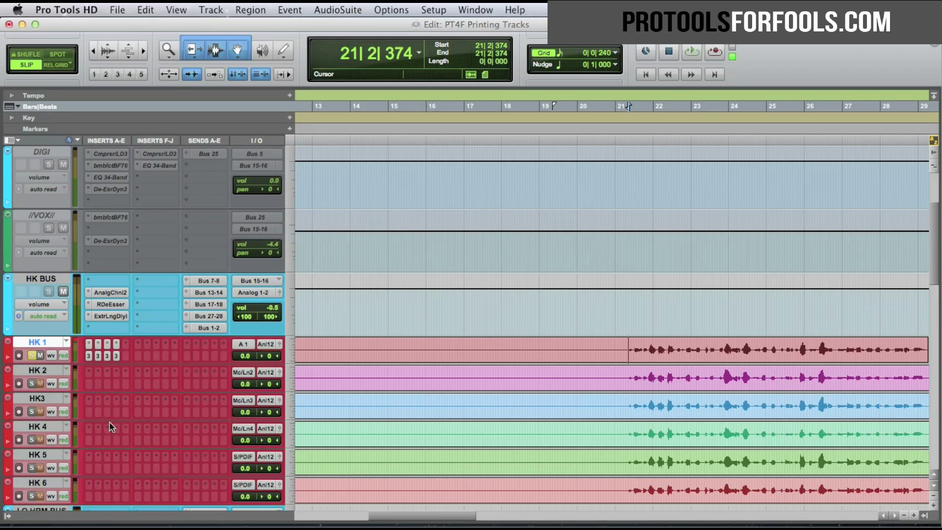
{"action": "scroll", "coordinate": [110, 414], "scroll_direction": "down", "scroll_amount": 1}
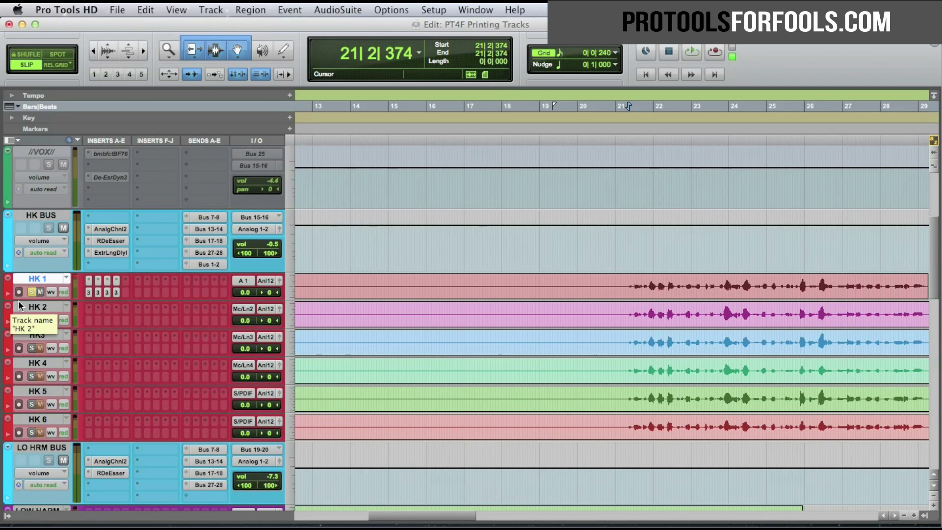
- Create one new mono audio track and rename it from Audio 1 to 'HK 1 PR'
{"action": "key", "text": "super+shift+n"}
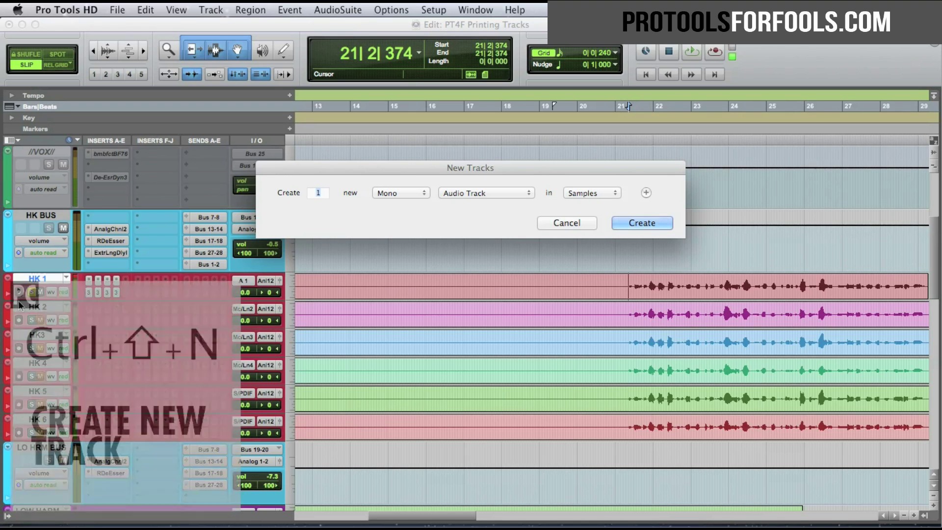
{"action": "key", "text": "Return"}
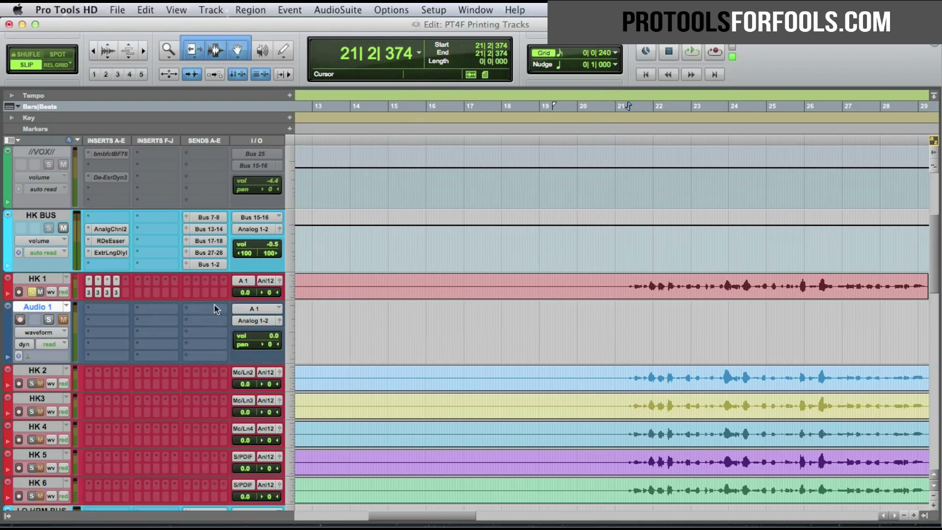
{"action": "double_click", "coordinate": [41, 307]}
{"action": "type", "text": "HK 1 PR"}
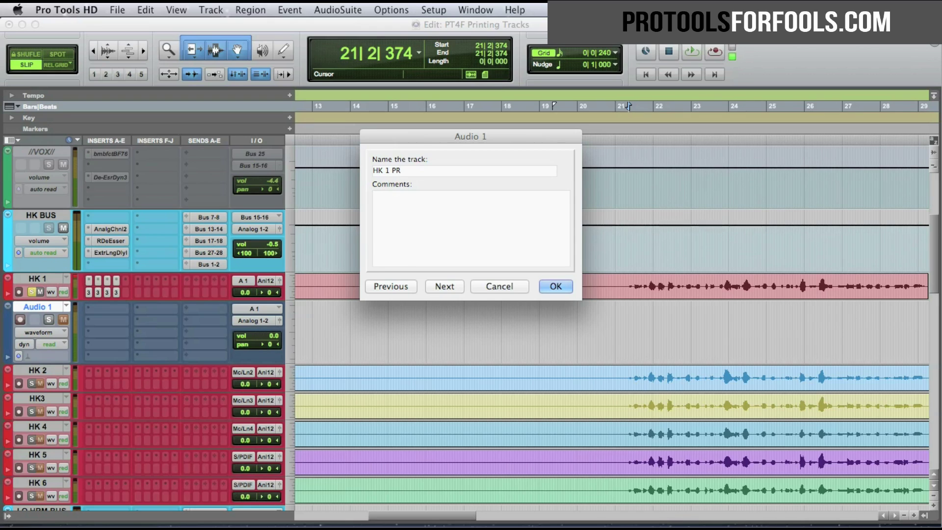
{"action": "key", "text": "Return"}
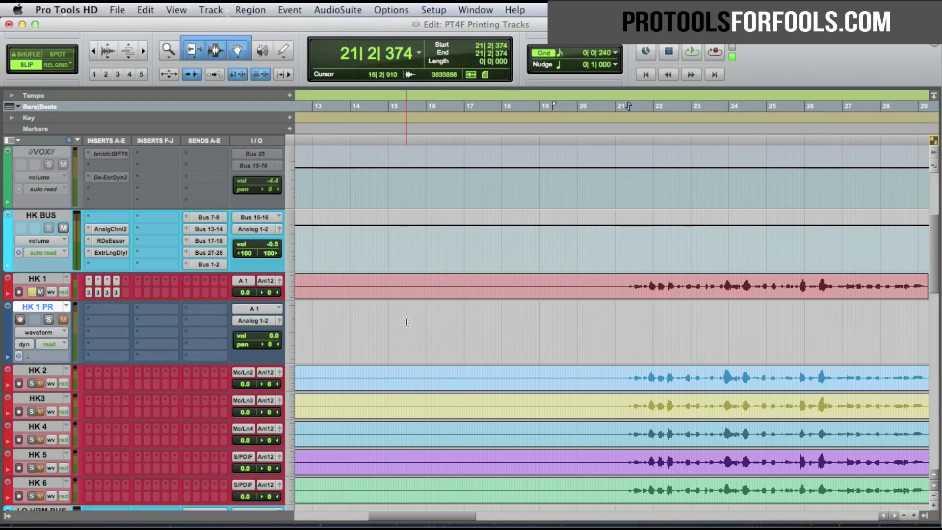
- Route HK 1's output to Bus 11 (Mono) and take HK 1 PR's input from Bus 11
{"action": "left_click", "coordinate": [613, 286]}
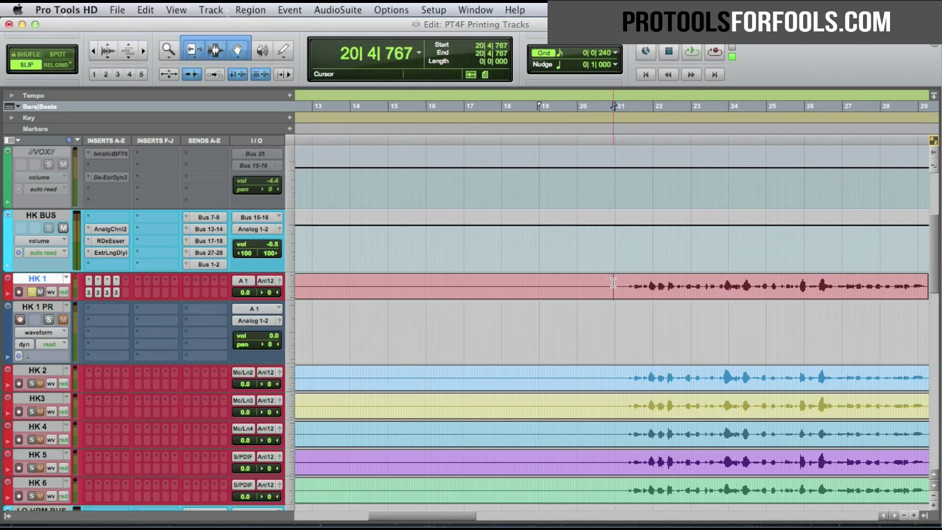
{"action": "left_click", "coordinate": [265, 281]}
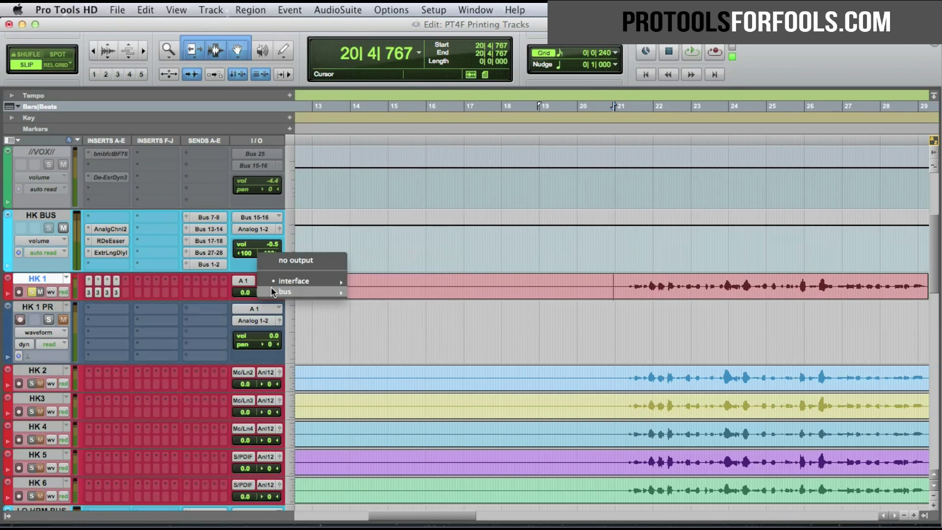
{"action": "mouse_move", "coordinate": [286, 292]}
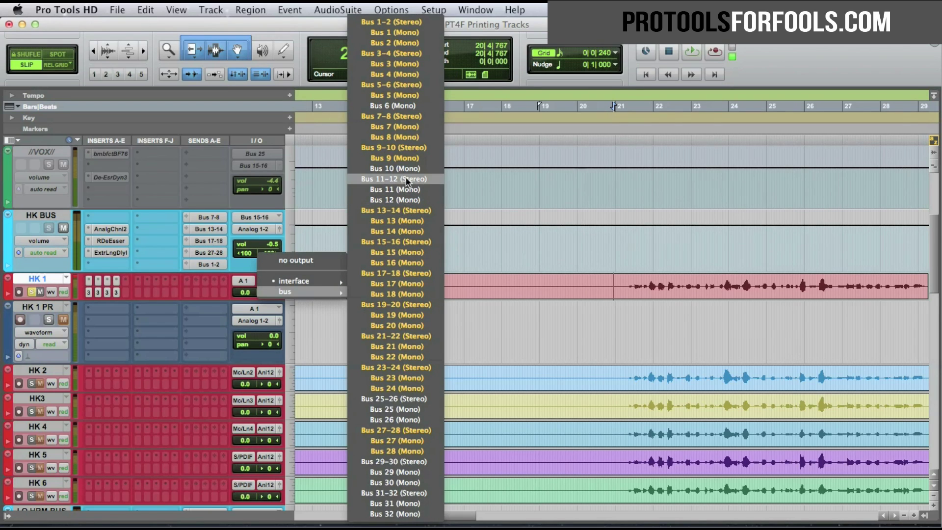
{"action": "left_click", "coordinate": [405, 190]}
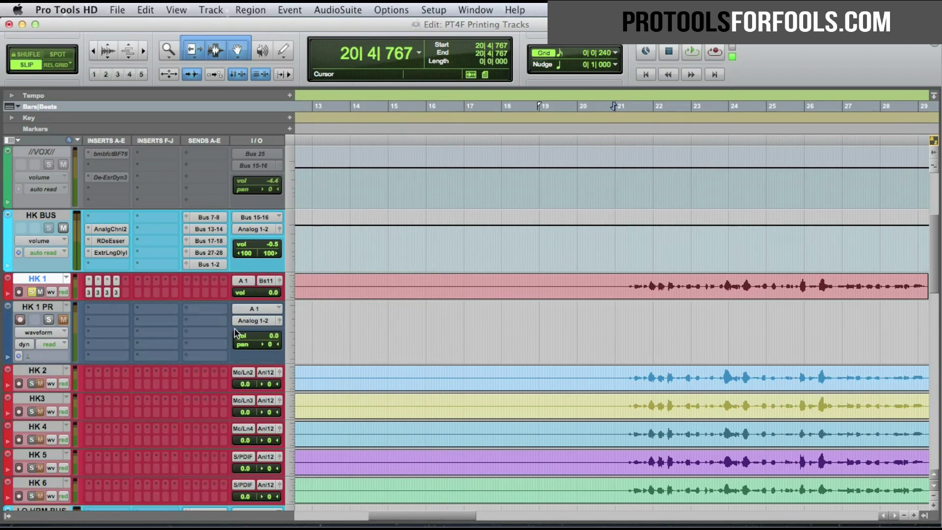
{"action": "left_click", "coordinate": [254, 309]}
{"action": "mouse_move", "coordinate": [255, 322]}
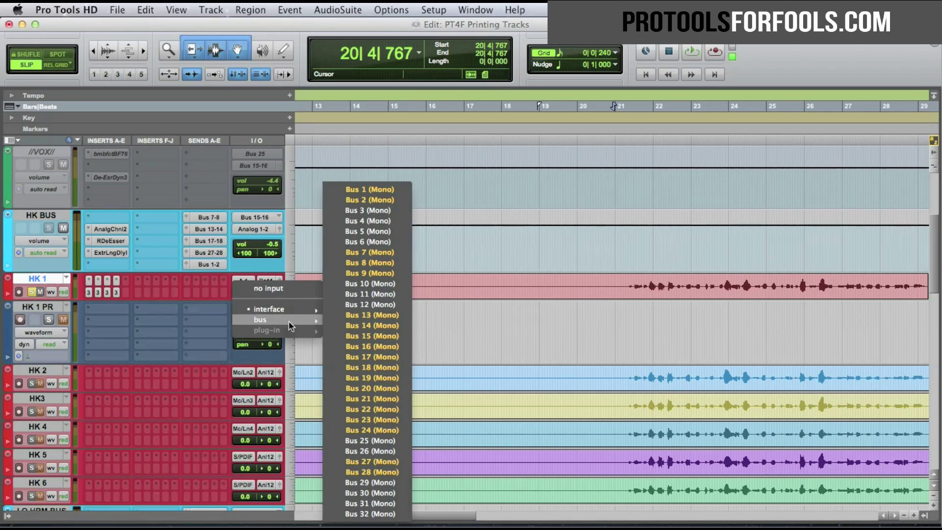
{"action": "left_click", "coordinate": [374, 294]}
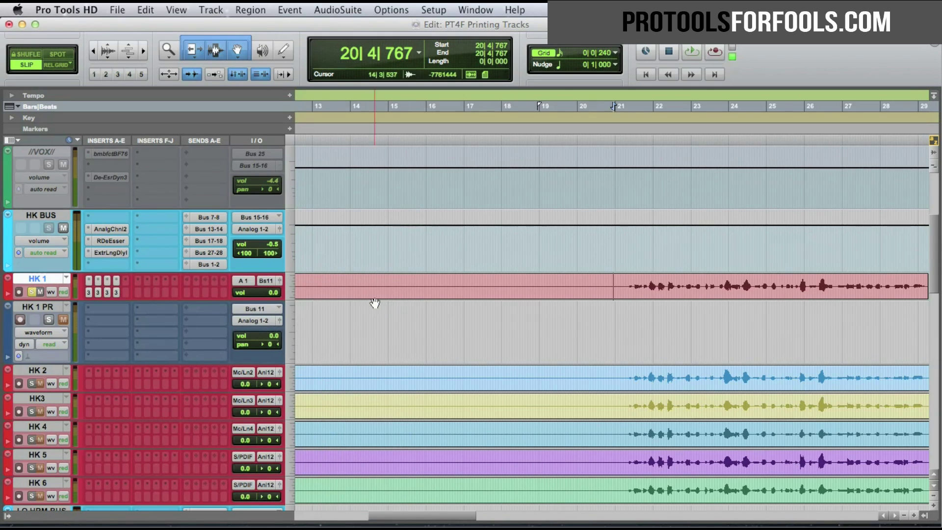
- Solo and record-arm HK 1 PR, and make it the selected track
{"action": "left_click", "coordinate": [48, 320]}
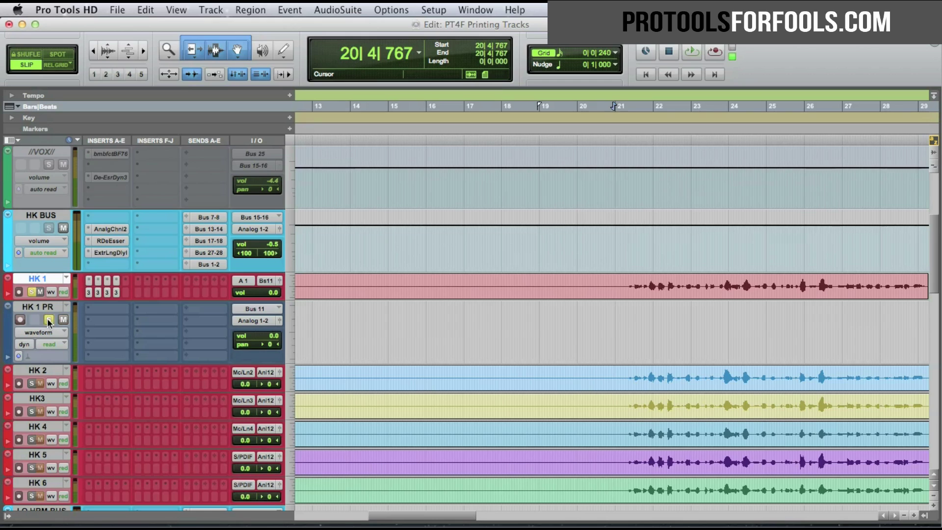
{"action": "left_click", "coordinate": [20, 320]}
{"action": "left_click", "coordinate": [39, 308]}
- Colour HK 1 PR green, then record a trial take with F12 and discard it
{"action": "double_click", "coordinate": [10, 326]}
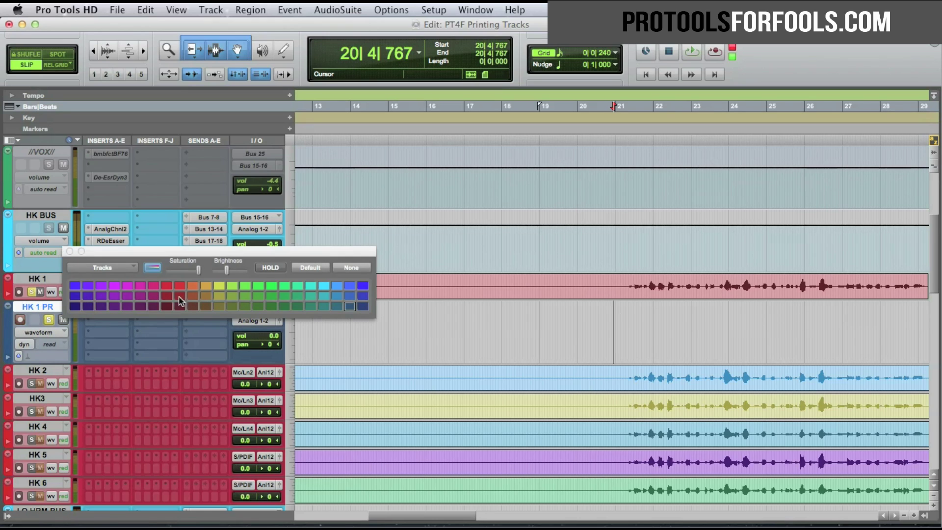
{"action": "left_click", "coordinate": [251, 285]}
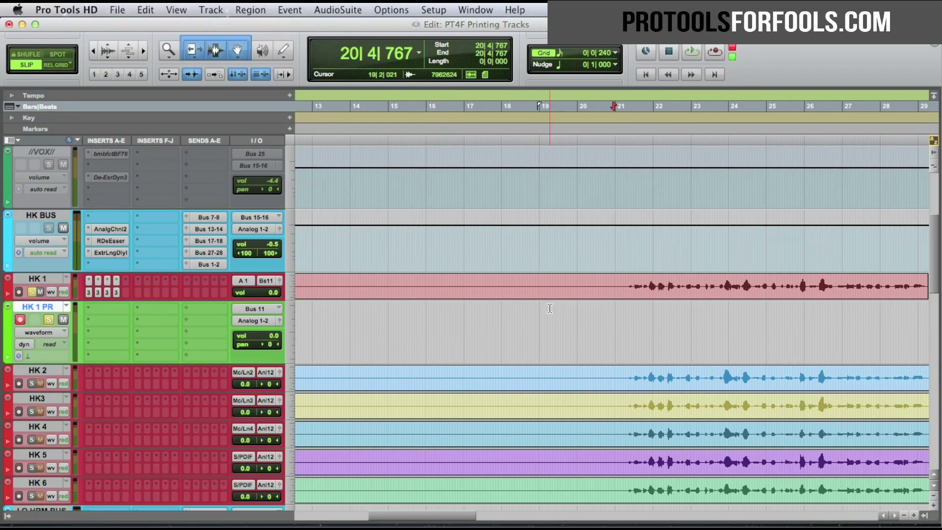
{"action": "key", "text": "F12"}
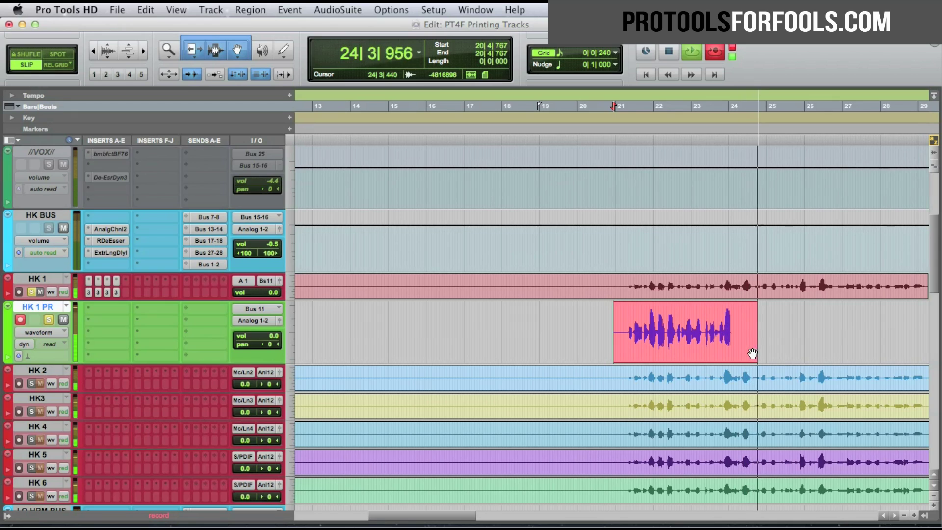
{"action": "key", "text": "super+period"}
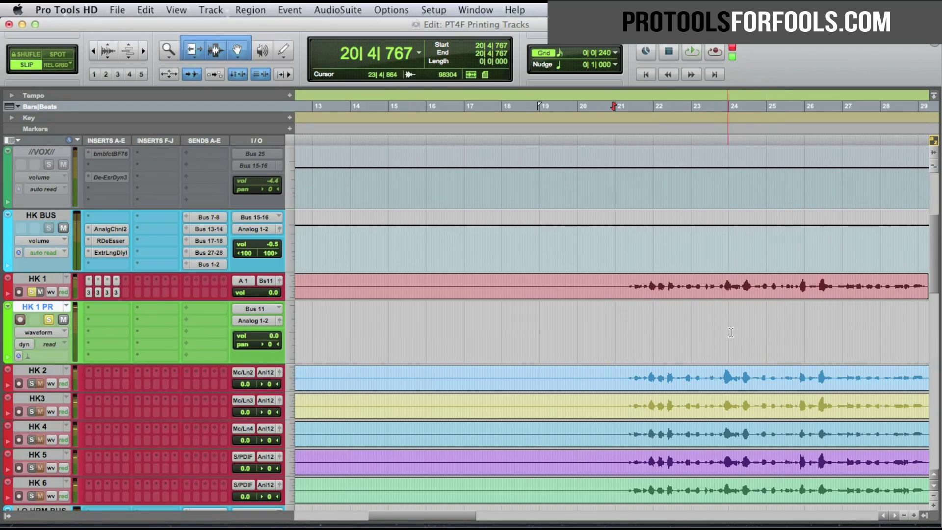
- Set HK 1 to medium height and its CmprsrLD3 gain to 0.0 dB, then print onto HK 1 PR
{"action": "left_click", "coordinate": [293, 296]}
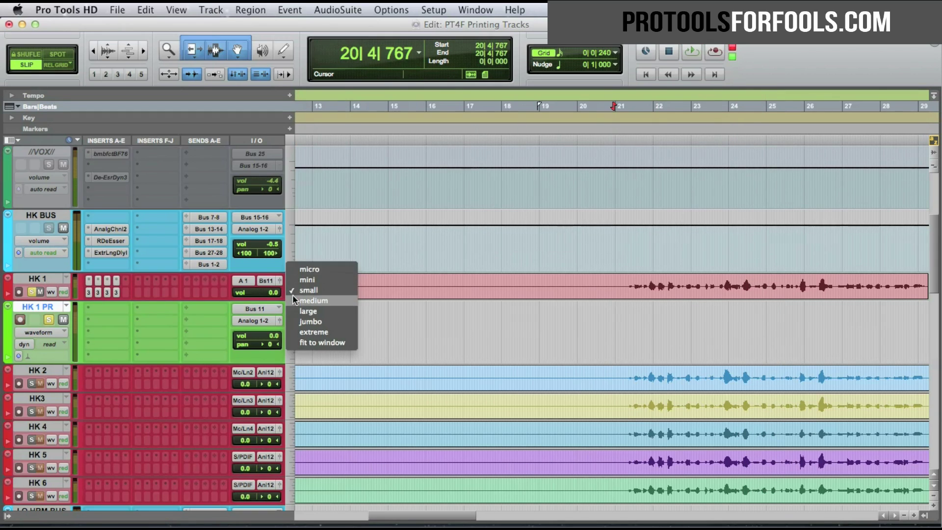
{"action": "left_click", "coordinate": [292, 300]}
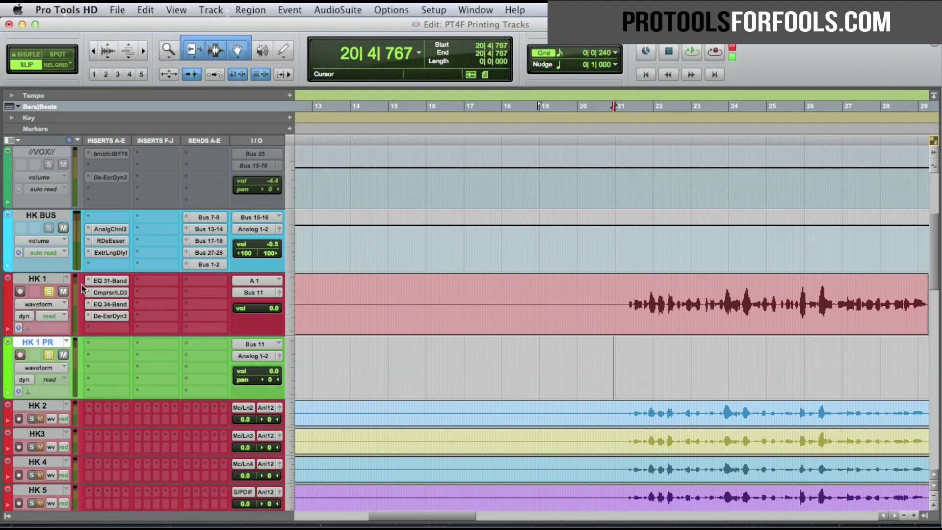
{"action": "left_click", "coordinate": [110, 293]}
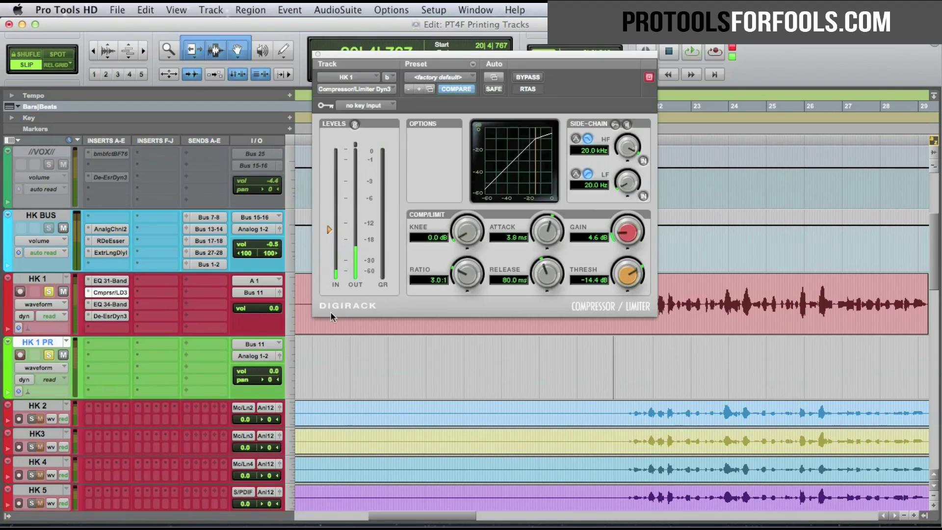
{"action": "left_click_drag", "start_coordinate": [625, 248], "coordinate": [622, 247]}
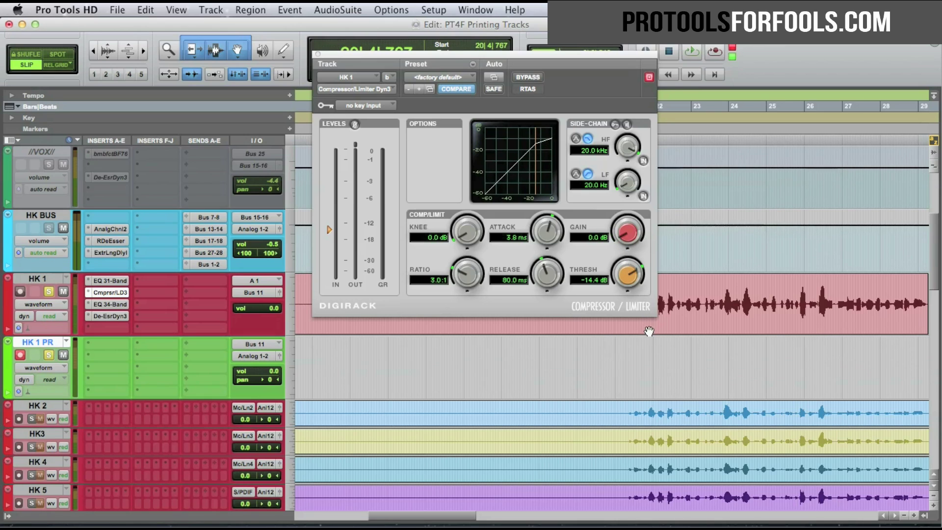
{"action": "key", "text": "super+space"}
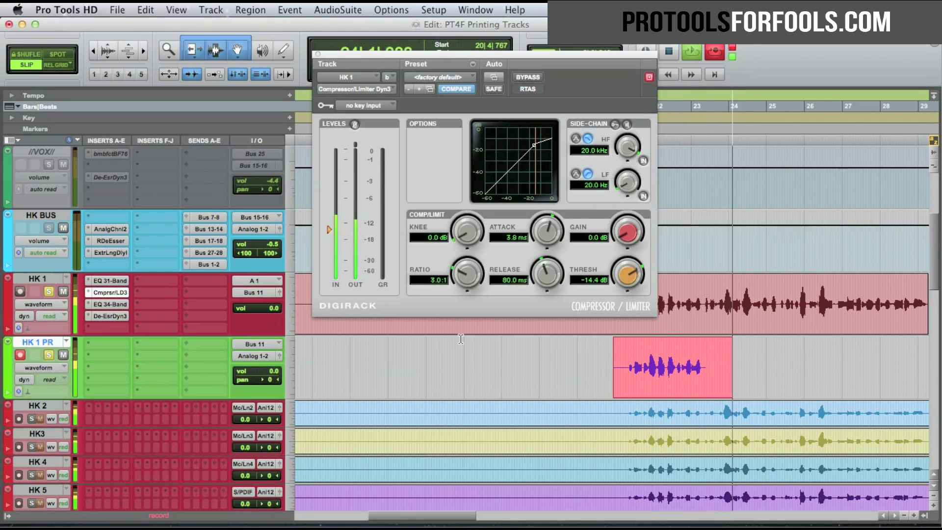
{"action": "left_click", "coordinate": [318, 55]}
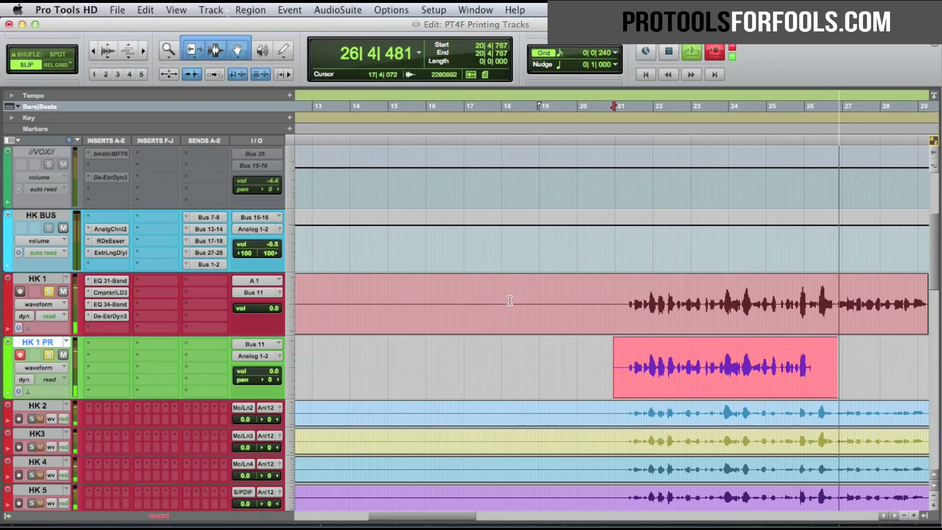
- Stop the print to keep region HK 1 PR_01, then clear the solos and record-arm
{"action": "key", "text": "super+bracketleft"}
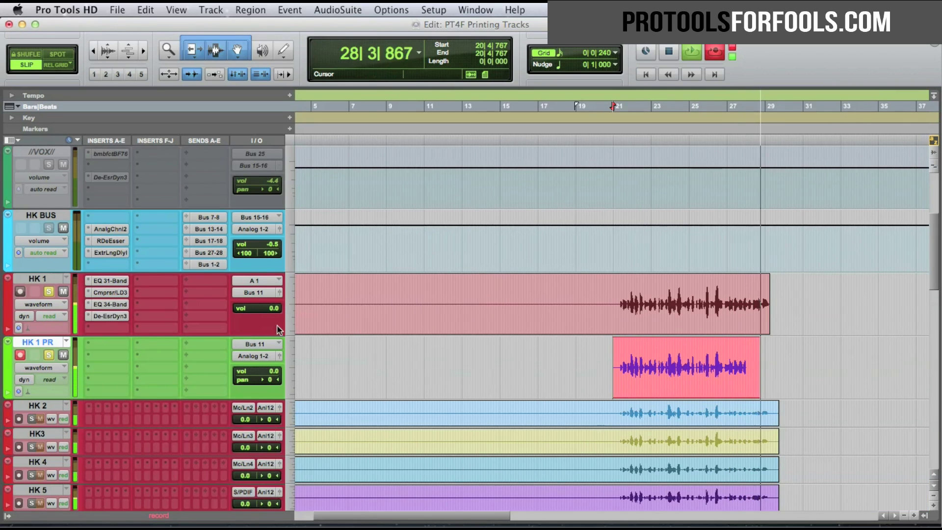
{"action": "key", "text": "space"}
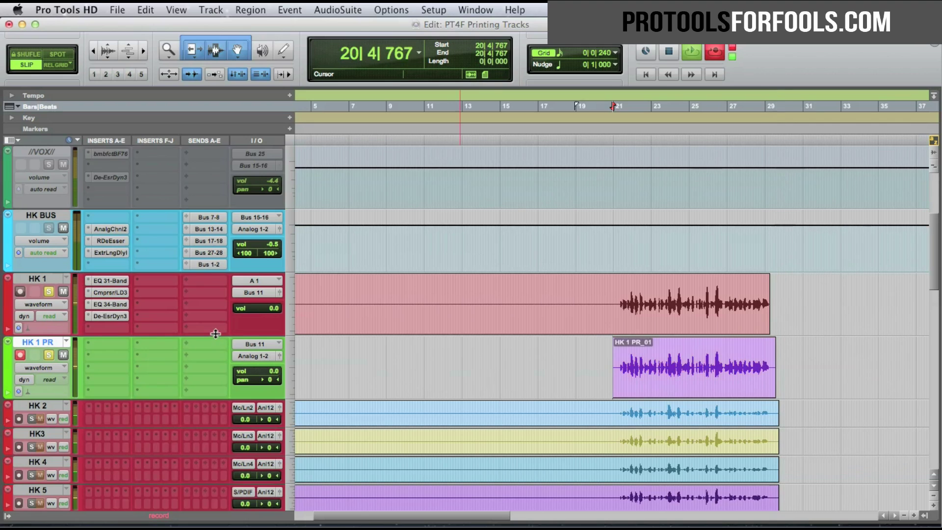
{"action": "left_click", "coordinate": [48, 356], "text": "alt"}
{"action": "left_click", "coordinate": [19, 355]}
- Move the EQ 31-Band and EQ 34-Band plug-ins from HK 1's inserts onto HK 2
{"action": "scroll", "coordinate": [120, 351], "scroll_direction": "down", "scroll_amount": 2}
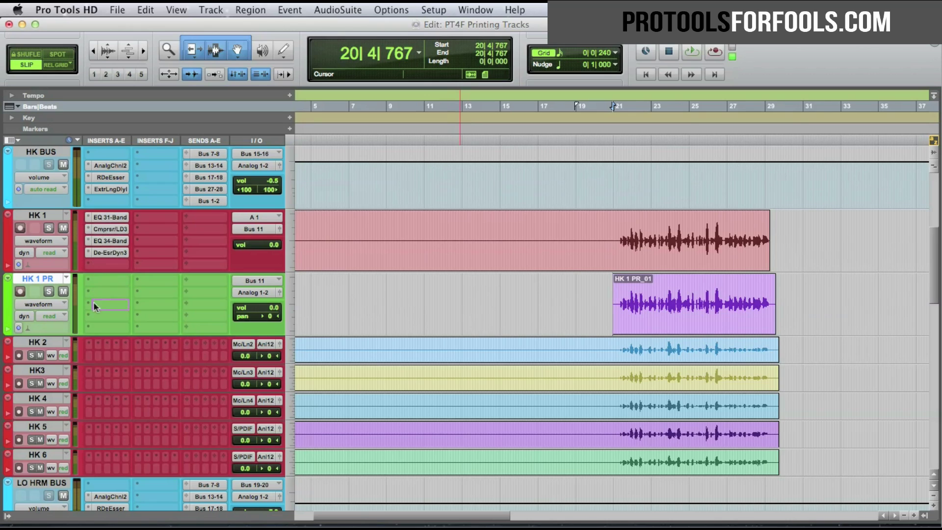
{"action": "left_click_drag", "start_coordinate": [90, 358], "coordinate": [99, 355]}
{"action": "left_click_drag", "start_coordinate": [111, 264], "coordinate": [120, 358]}
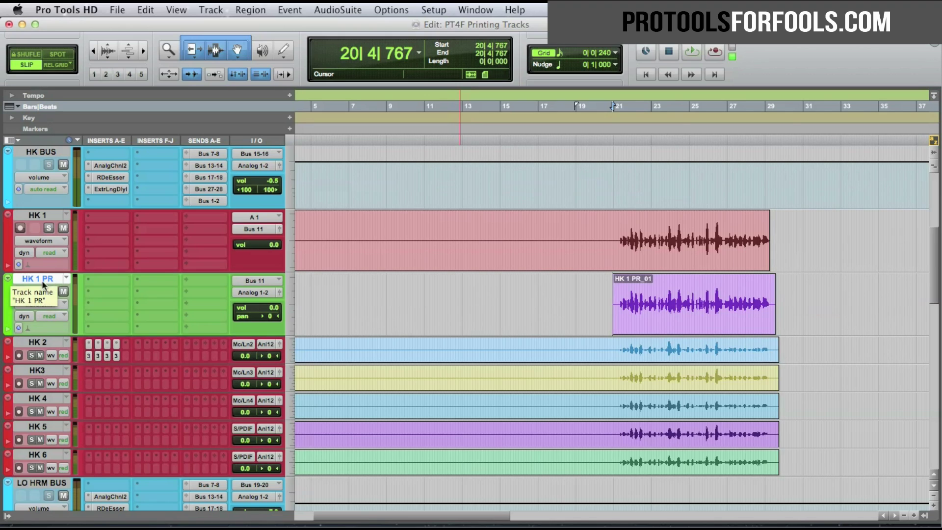
- Duplicate HK 1 PR with Active Playlist and Alternate Playlists unchecked
{"action": "key", "text": "alt+shift+d"}
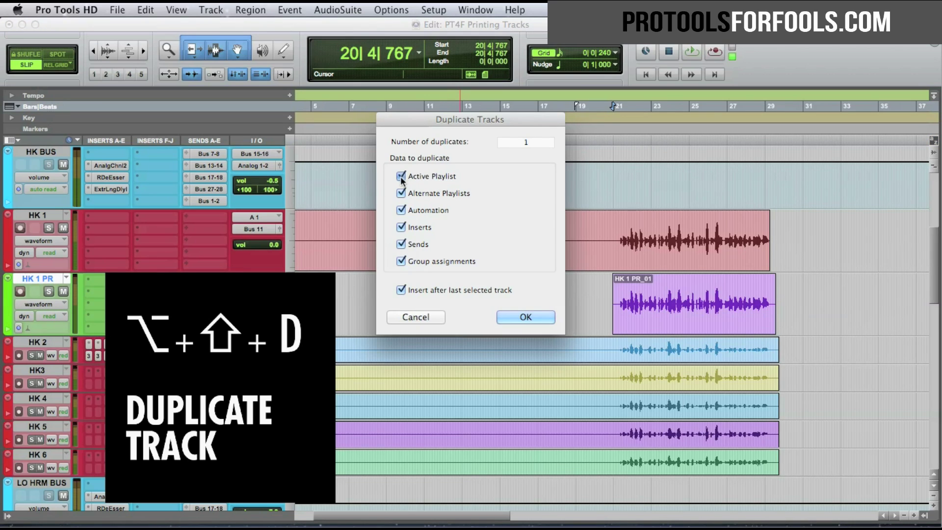
{"action": "left_click", "coordinate": [401, 177]}
{"action": "left_click", "coordinate": [402, 193]}
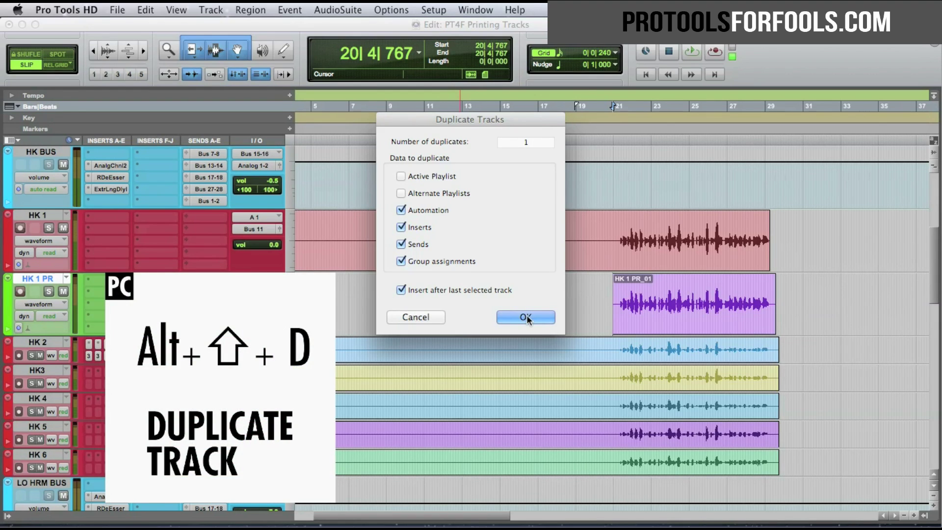
{"action": "left_click", "coordinate": [526, 317]}
- Move the duplicate directly below HK 2 and rename it 'HK 2 PR'
{"action": "left_click_drag", "start_coordinate": [50, 338], "coordinate": [52, 424]}
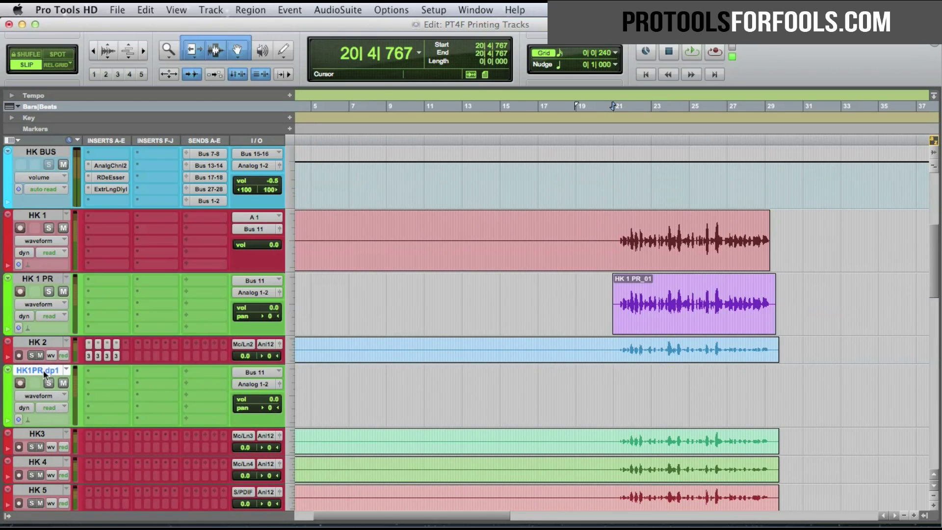
{"action": "double_click", "coordinate": [49, 372]}
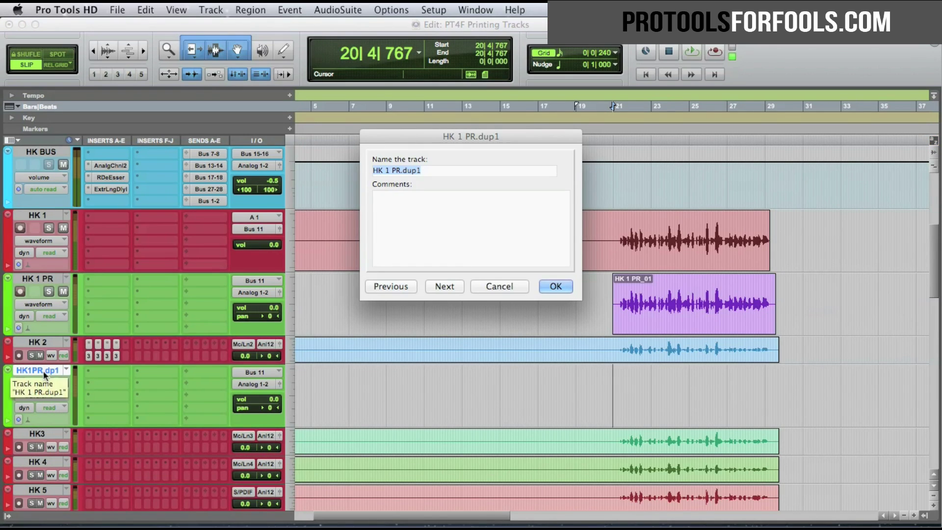
{"action": "type", "text": "HK 2 PR"}
{"action": "key", "text": "Return"}
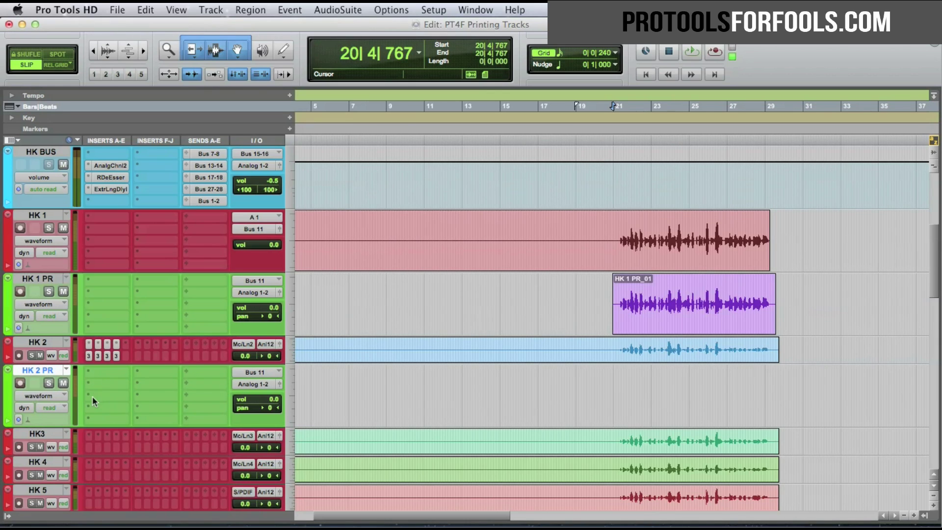
- Route HK 2's output to Bus 11 (Mono)
{"action": "left_click", "coordinate": [269, 346]}
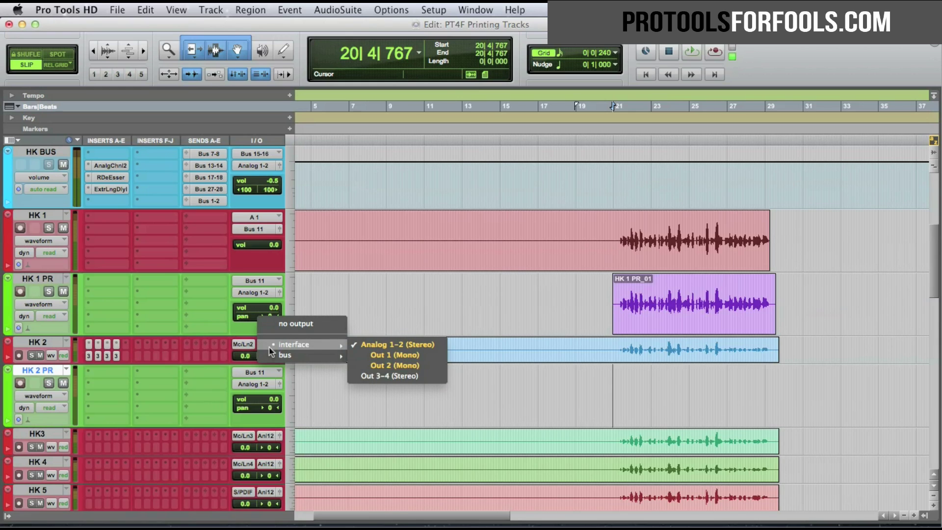
{"action": "mouse_move", "coordinate": [298, 352]}
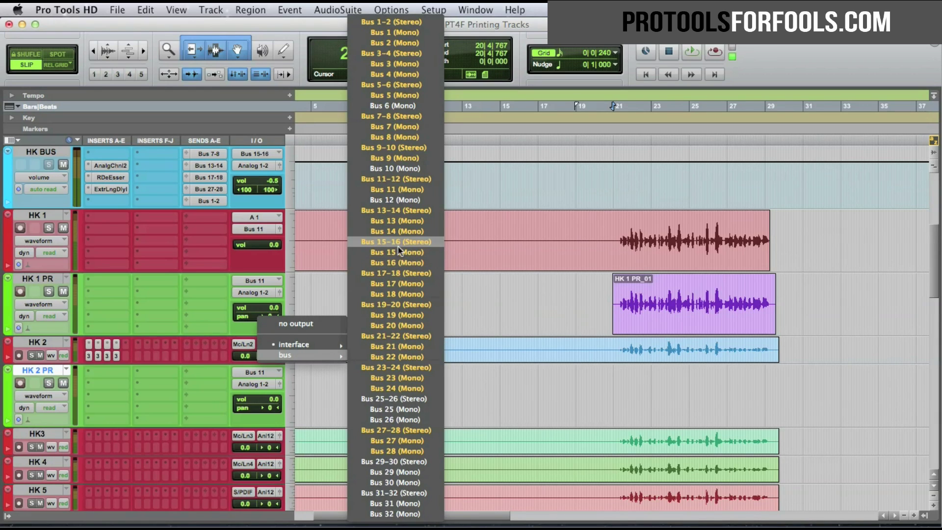
{"action": "left_click", "coordinate": [394, 189]}
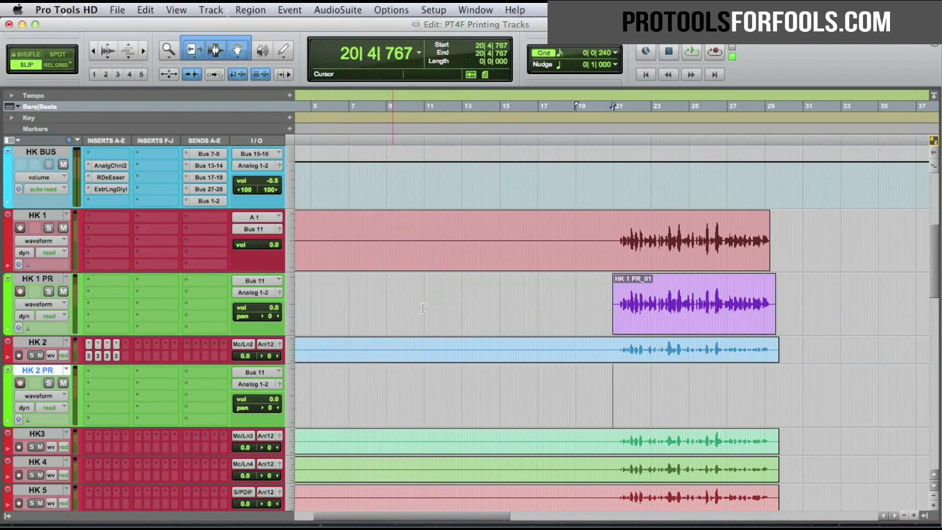
- Place the edit point in HK 2 near bar 21, solo HK 2 and HK 2 PR, keeping waveform view
{"action": "left_click", "coordinate": [615, 354]}
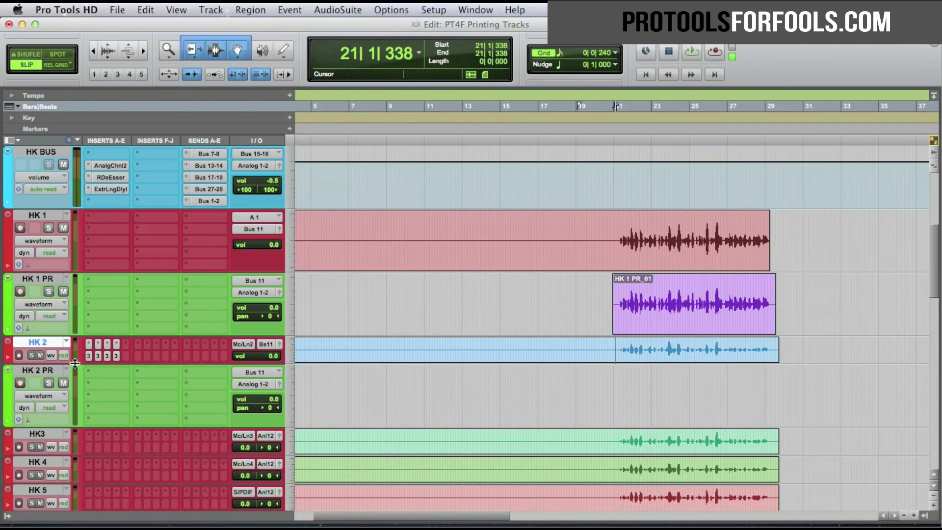
{"action": "left_click", "coordinate": [37, 371]}
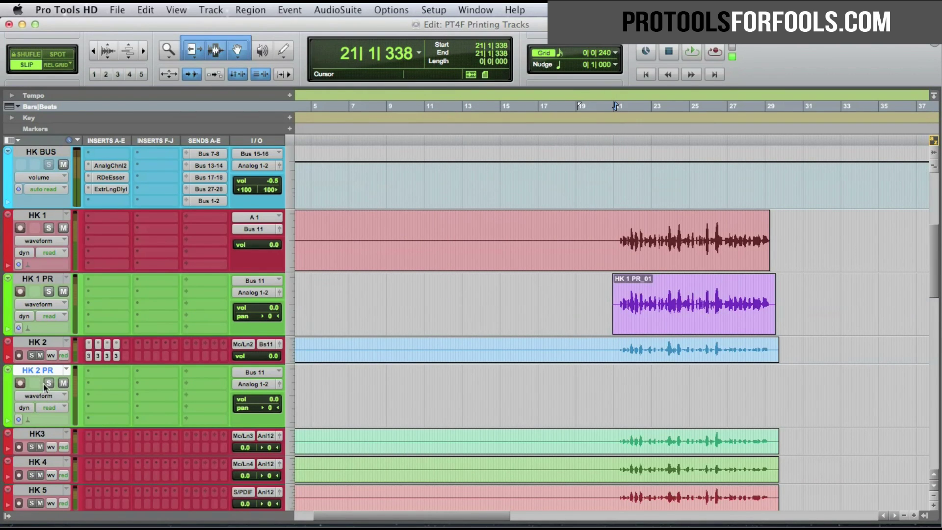
{"action": "left_click", "coordinate": [48, 383]}
{"action": "left_click", "coordinate": [27, 396]}
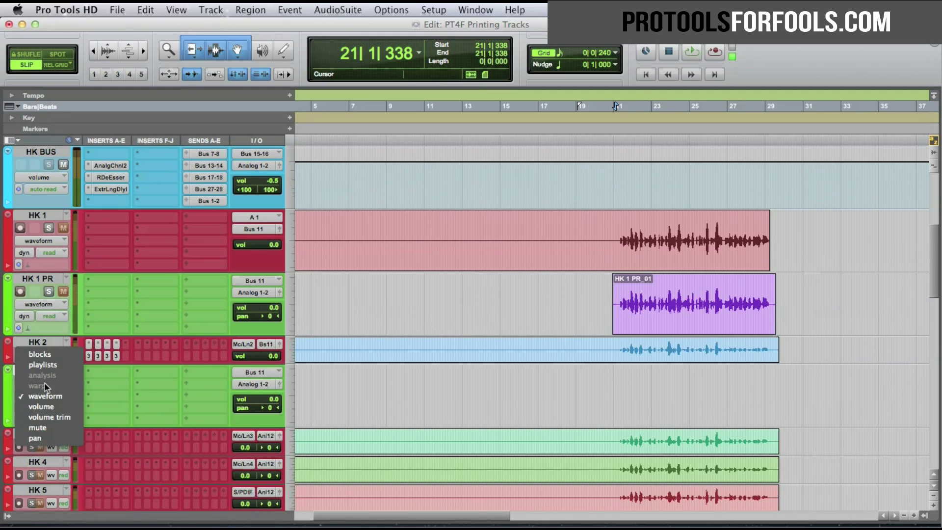
{"action": "left_click", "coordinate": [10, 370]}
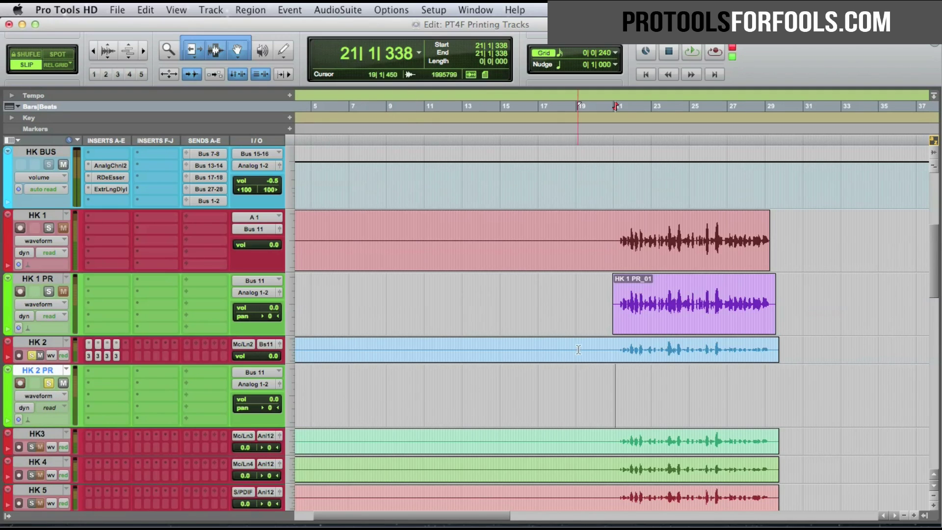